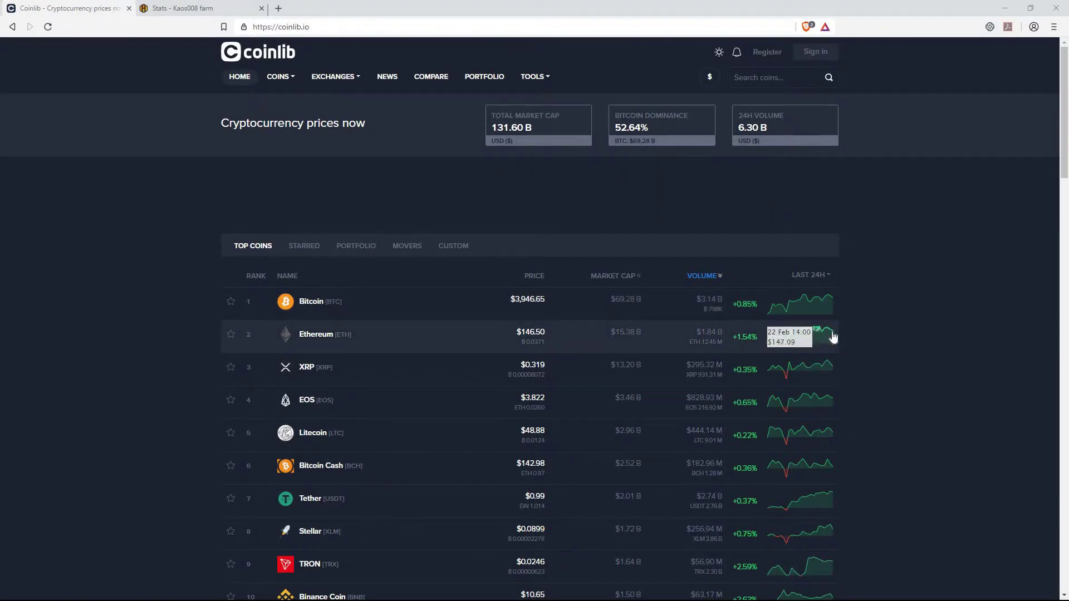
pyautogui.scroll(-1, 898, 370)
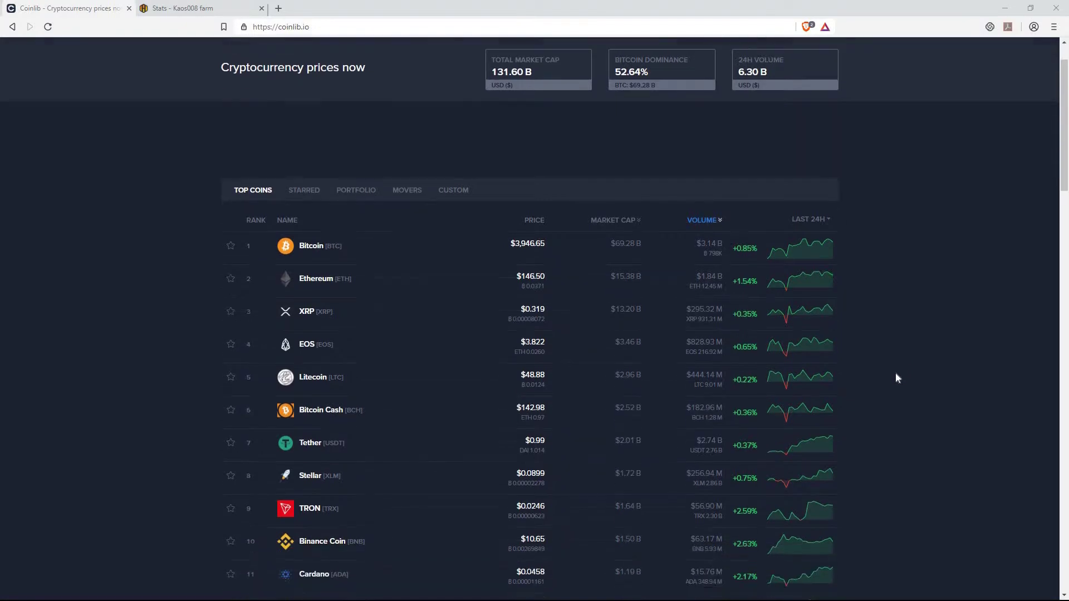
pyautogui.scroll(-1, 896, 379)
pyautogui.scroll(-1, 894, 375)
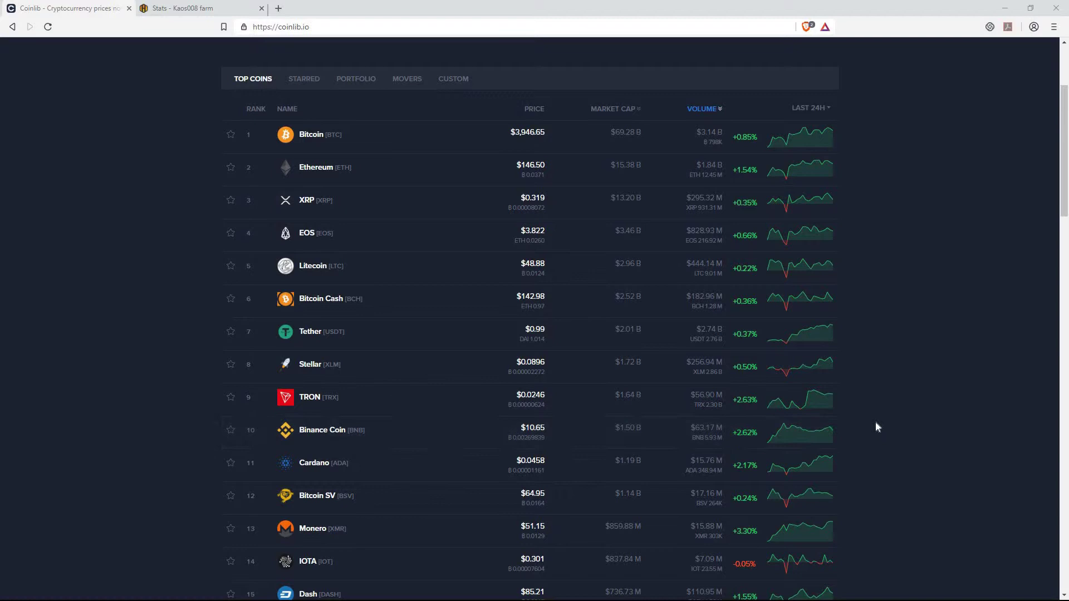
pyautogui.scroll(-2, 876, 422)
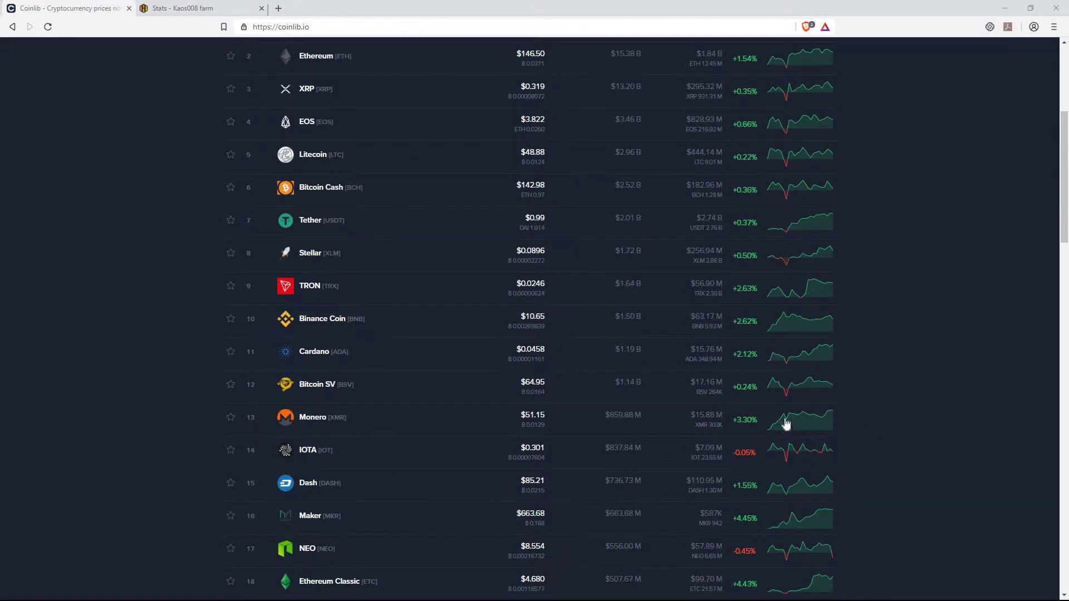
pyautogui.moveTo(800, 416)
pyautogui.scroll(-2, 864, 425)
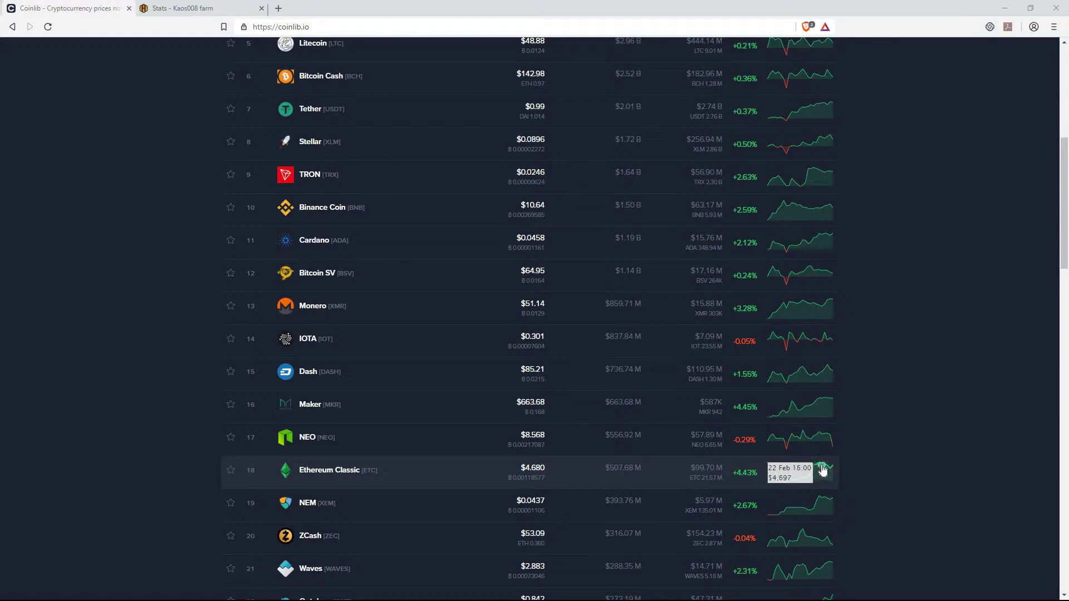
pyautogui.scroll(5, 832, 460)
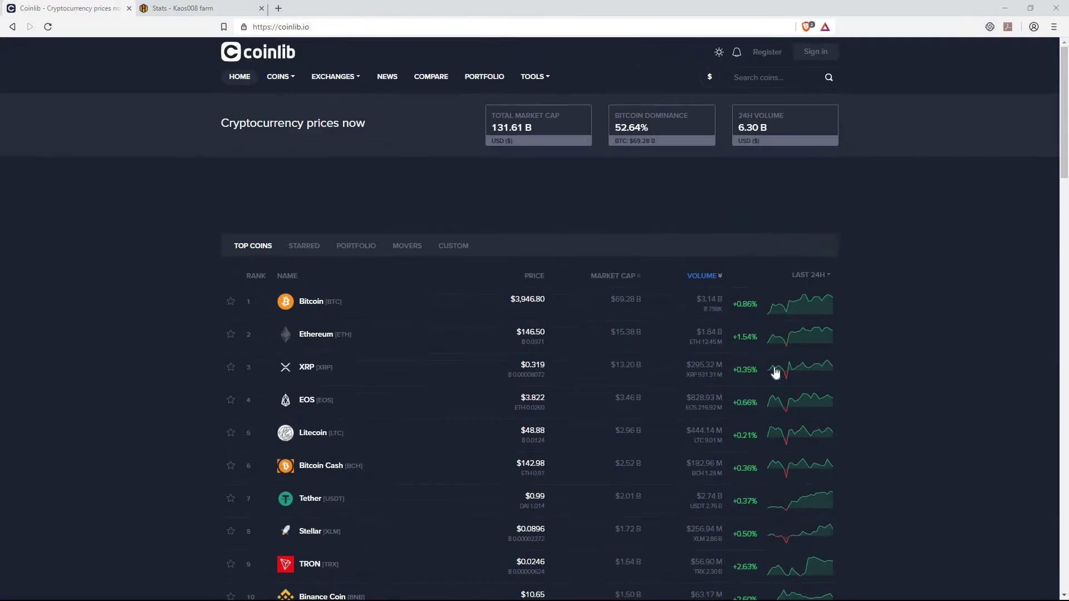
# Switch to the Hive OS farm page and view its stats over 7 days, then 1 day.
pyautogui.click(202, 8)
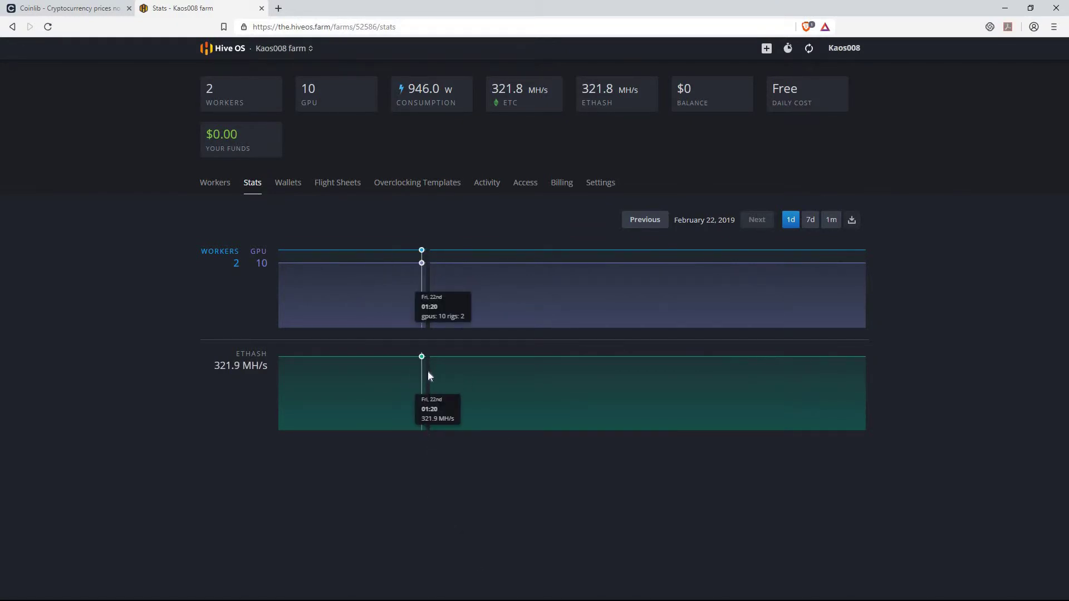
pyautogui.moveTo(426, 376)
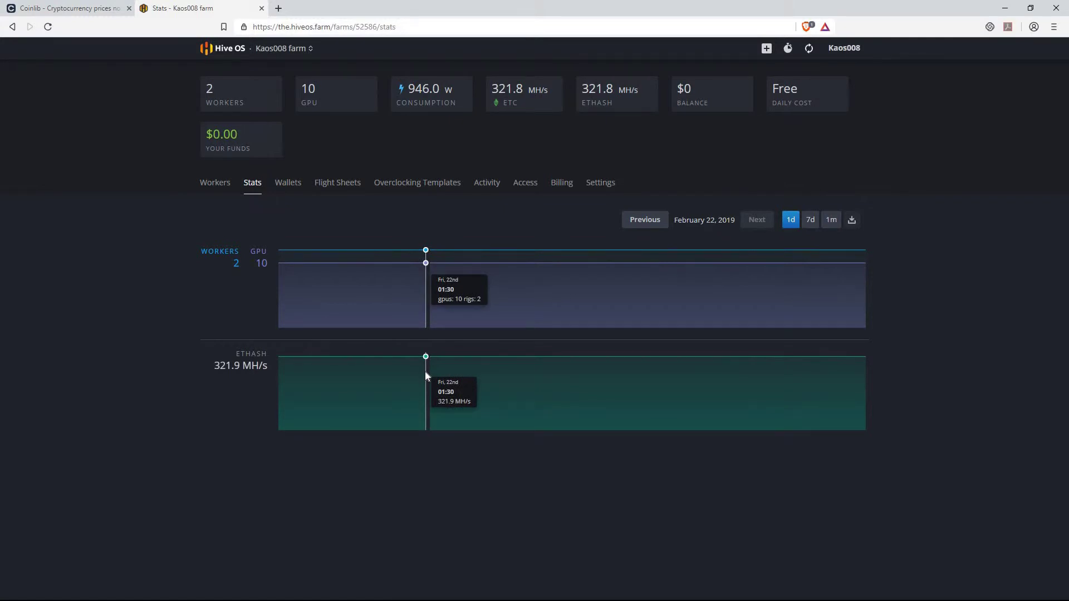
pyautogui.click(810, 219)
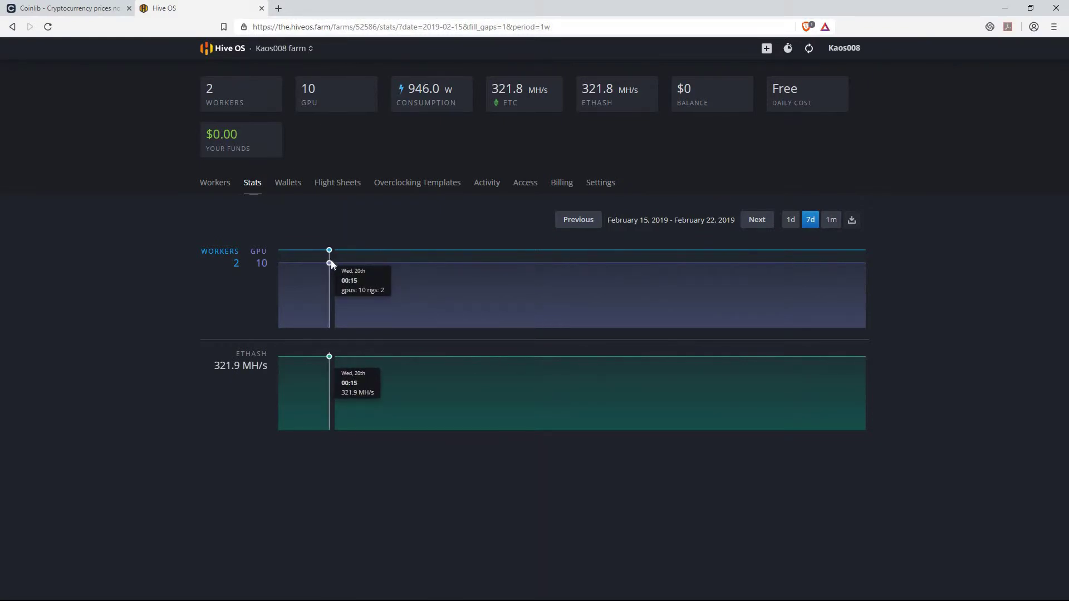
pyautogui.click(797, 224)
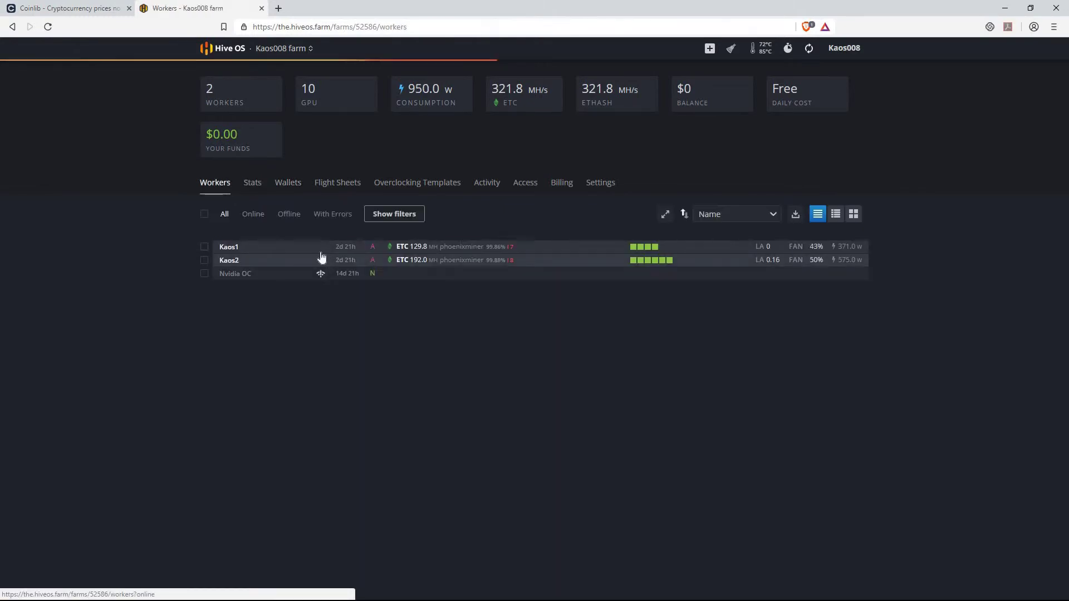
# From Kaos2's details, set its Hashrate Watchdog On with phoenixminer minimum 185 and apply.
pyautogui.click(230, 261)
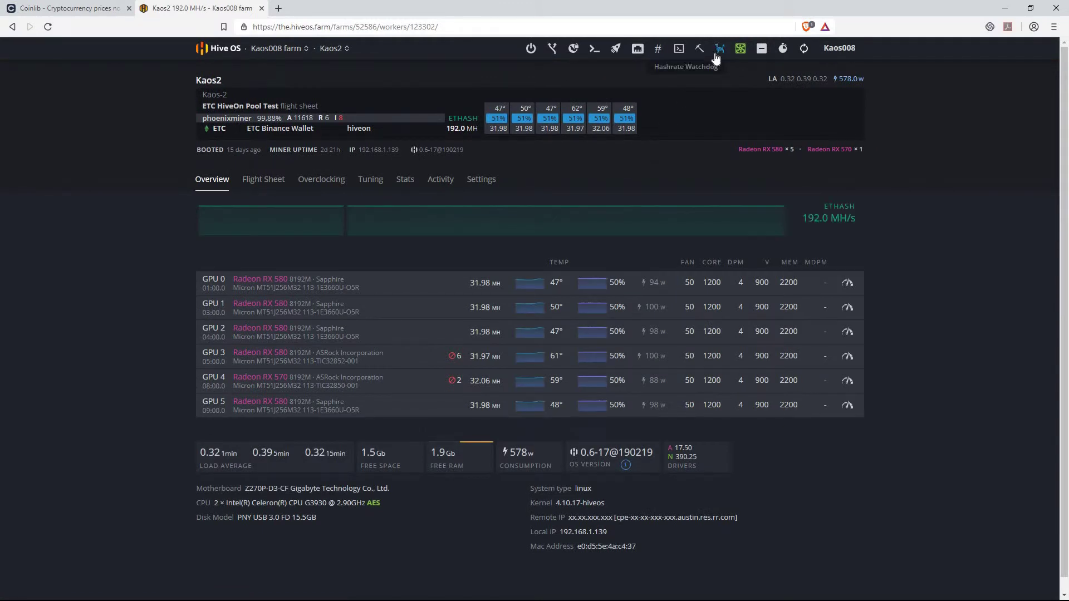
pyautogui.click(716, 54)
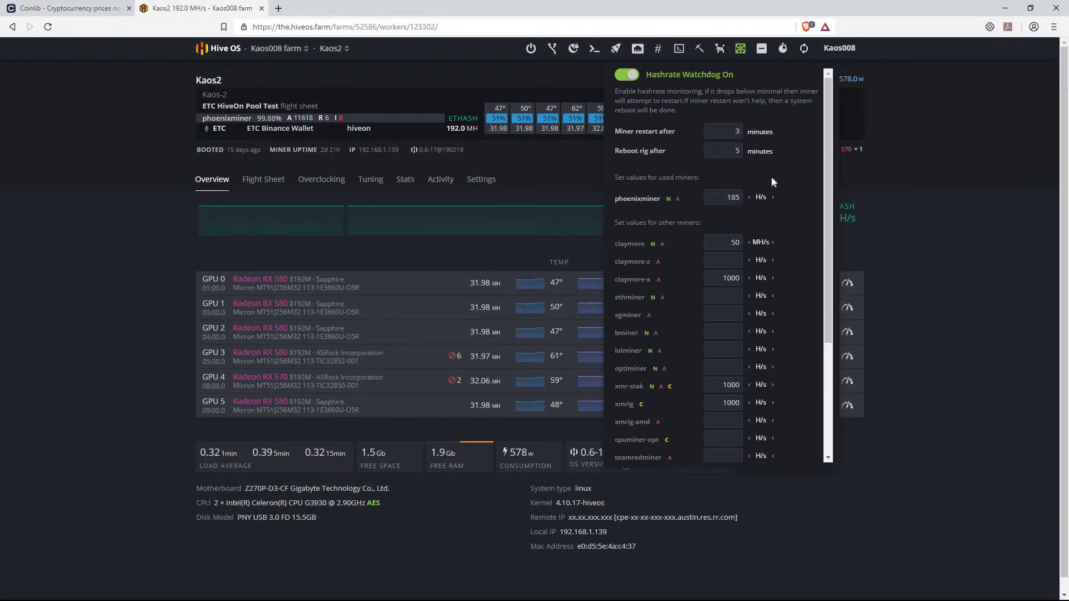
pyautogui.scroll(-3, 749, 232)
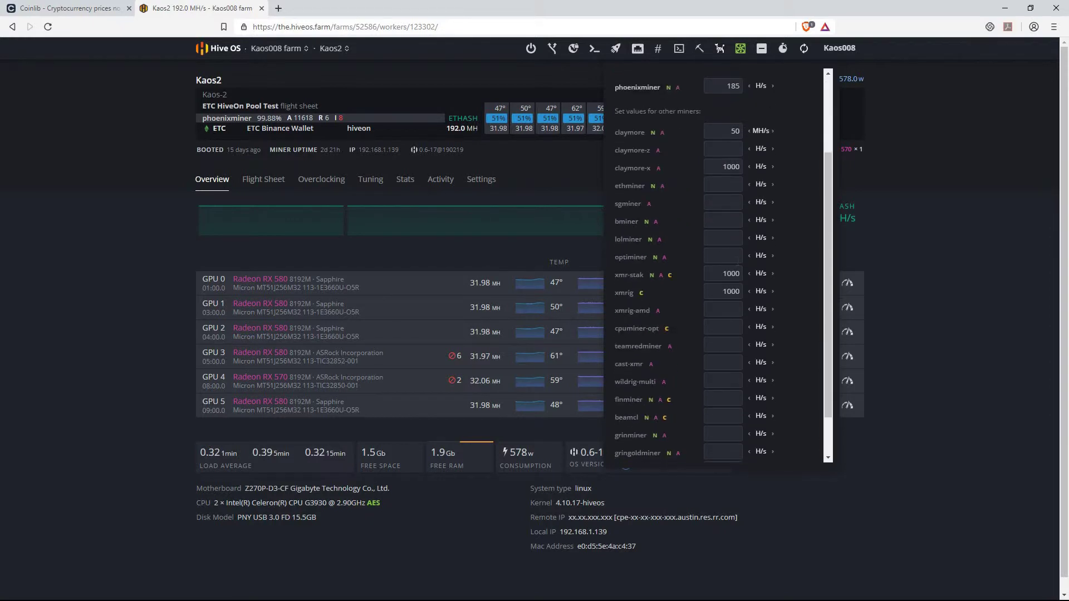
pyautogui.scroll(2, 718, 266)
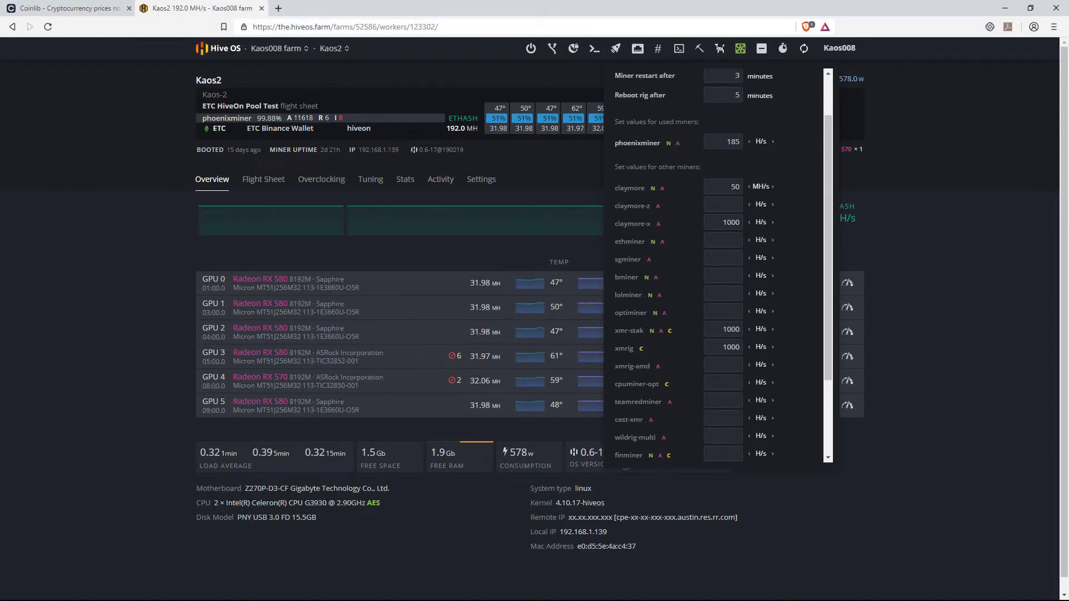
pyautogui.scroll(-3, 770, 143)
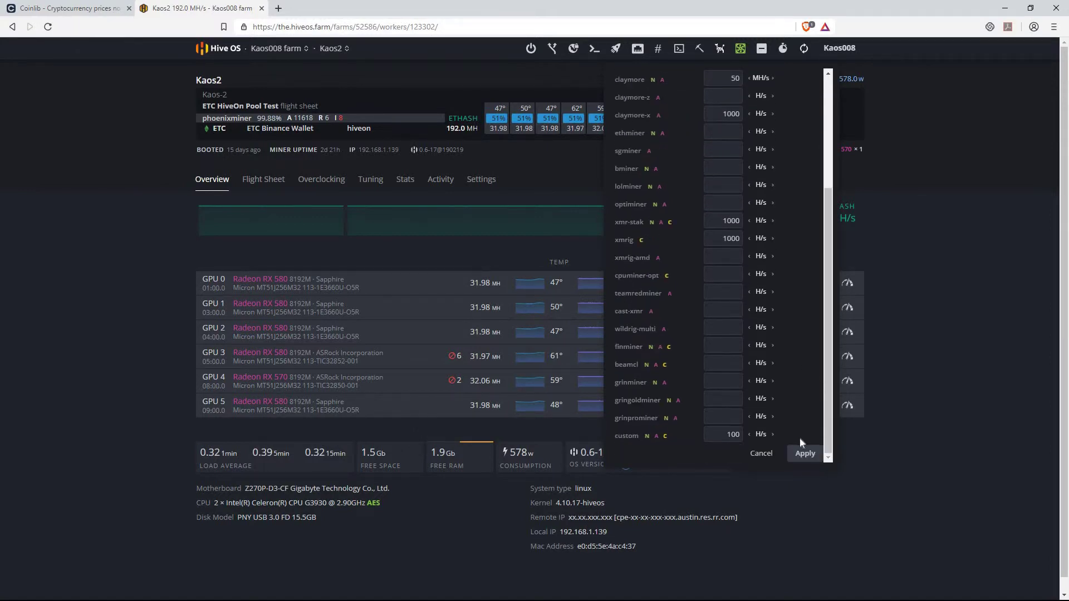
pyautogui.click(804, 455)
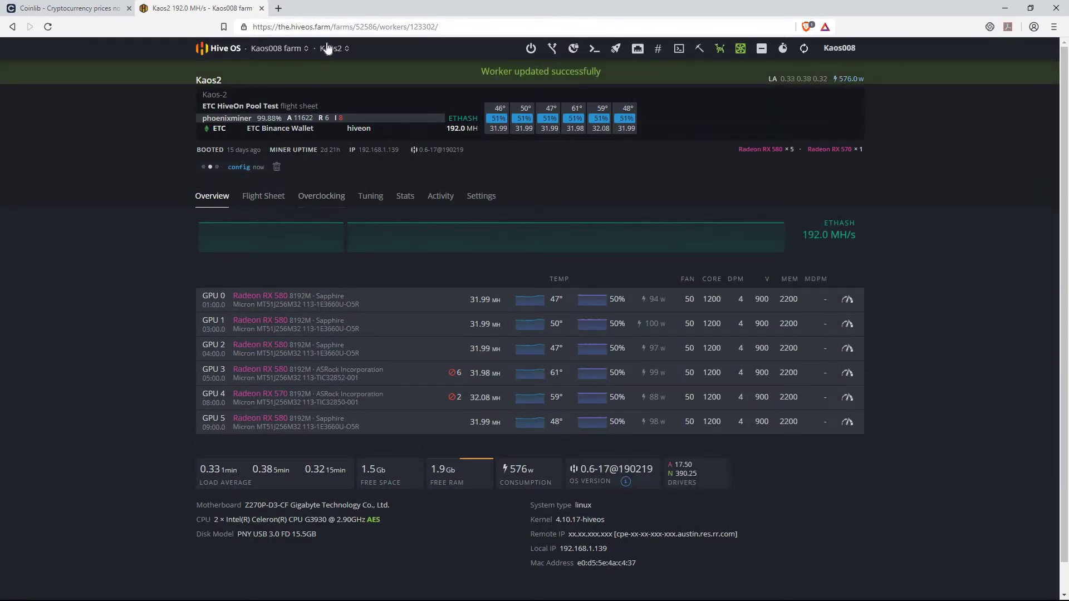
# Switch from Kaos2 to the Kaos1 rig via the worker dropdown.
pyautogui.click(332, 49)
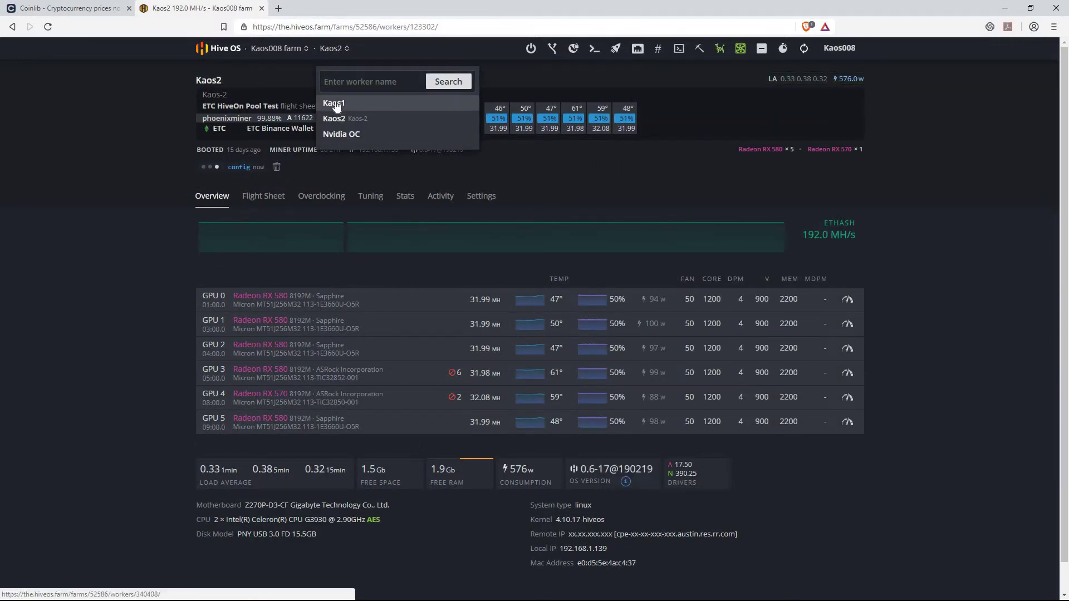
pyautogui.click(350, 104)
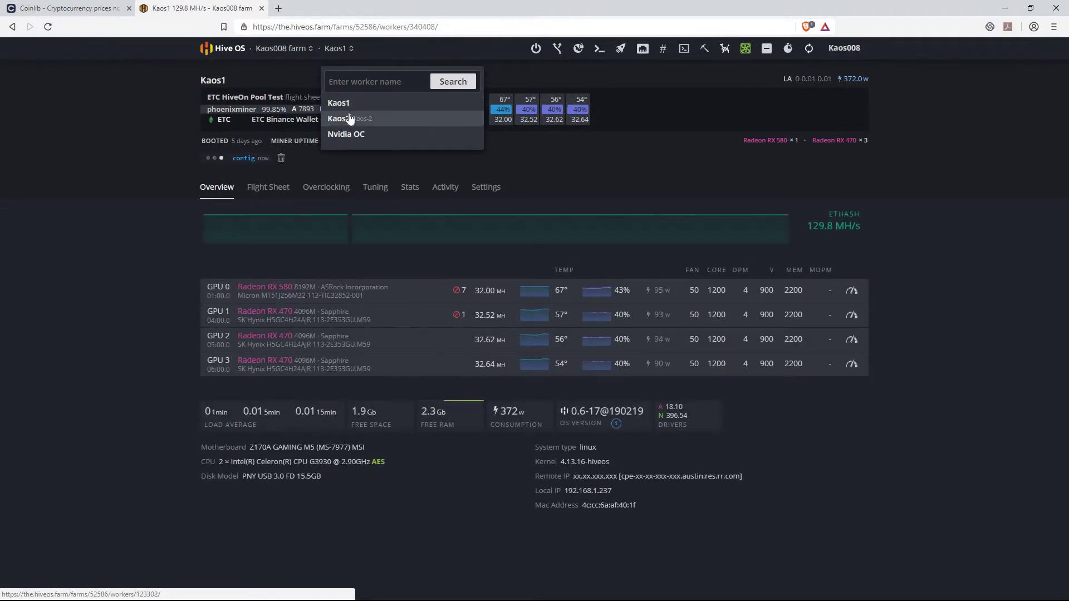
pyautogui.click(641, 170)
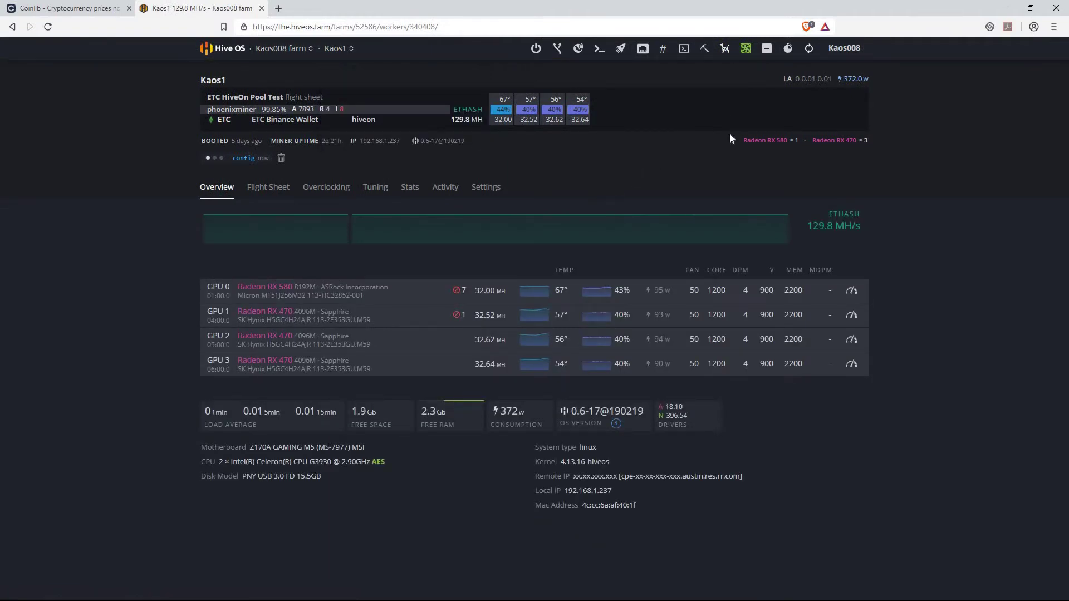
# Turn Kaos1's Hashrate Watchdog On with a custom miner minimum of 50 and apply.
pyautogui.click(726, 52)
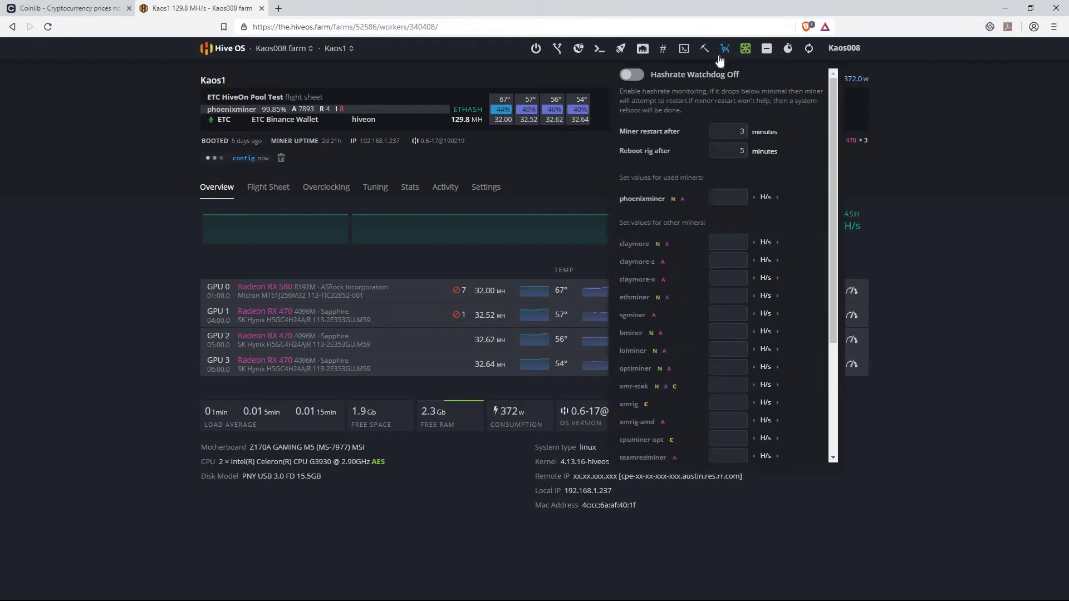
pyautogui.click(640, 80)
pyautogui.scroll(-3, 806, 459)
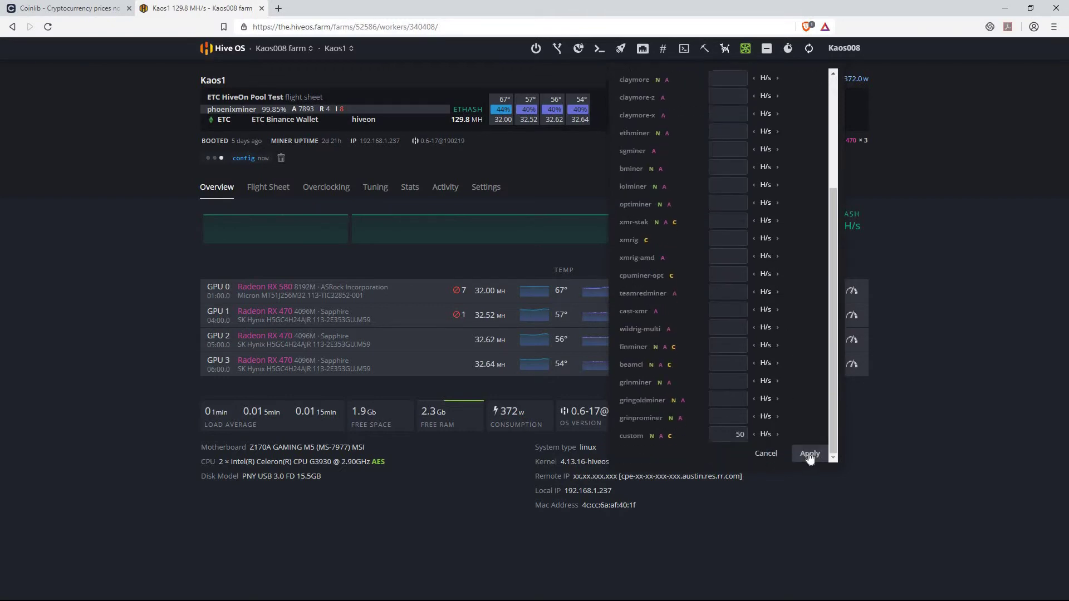
pyautogui.click(807, 453)
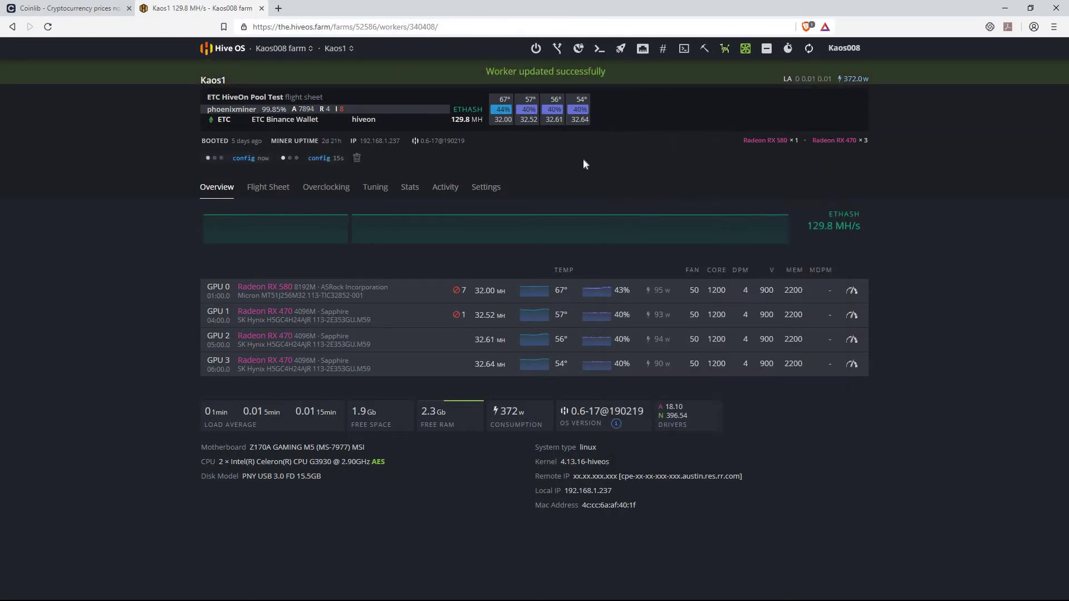
# Switch to Kaos2 and review its one-day temperature, fan and hashrate charts.
pyautogui.click(341, 49)
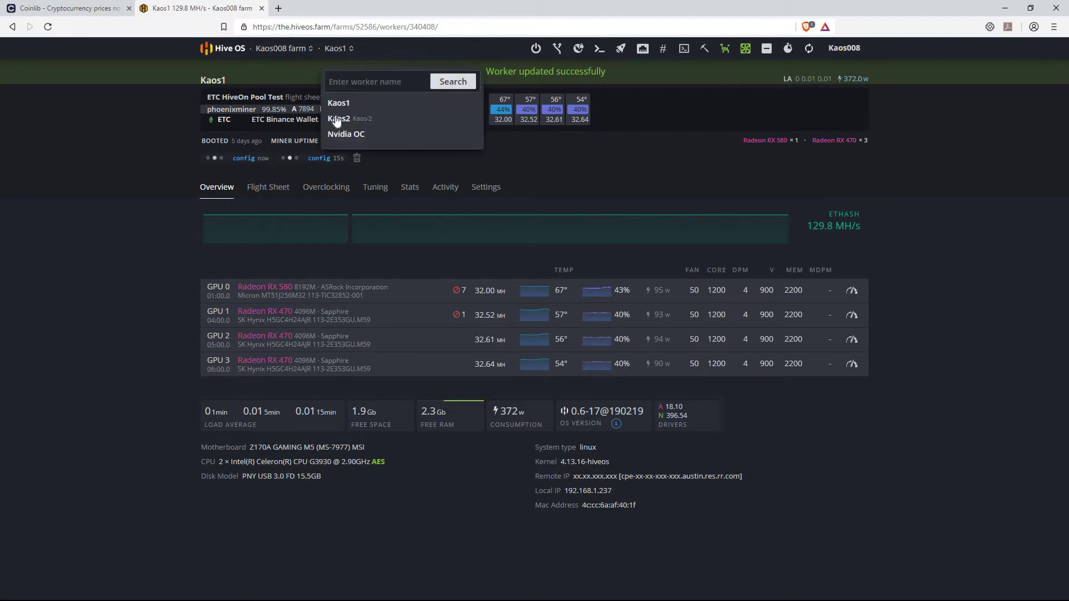
pyautogui.click(337, 121)
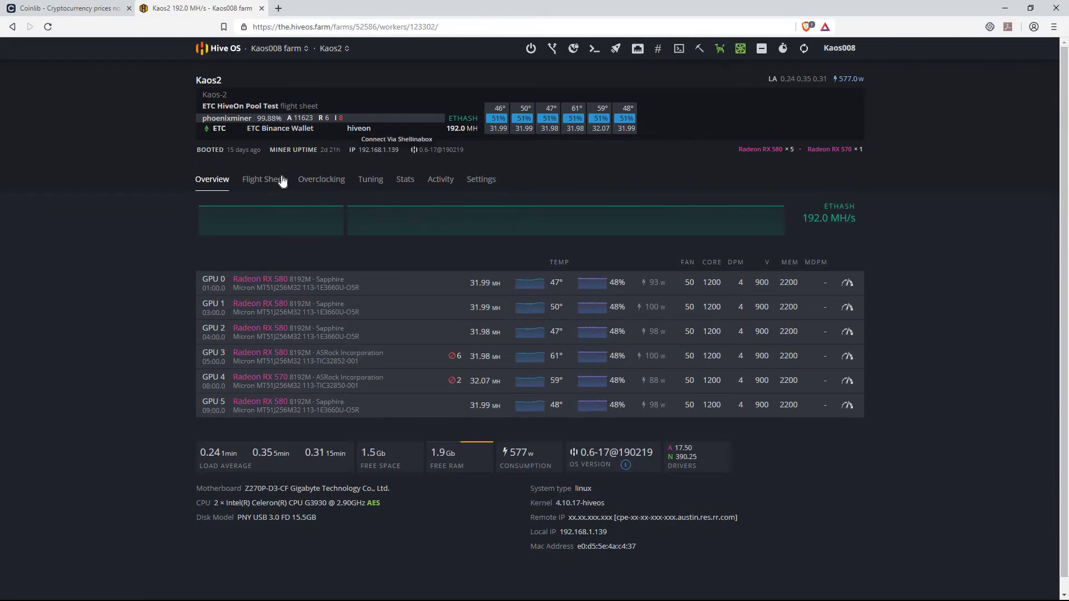
pyautogui.click(405, 181)
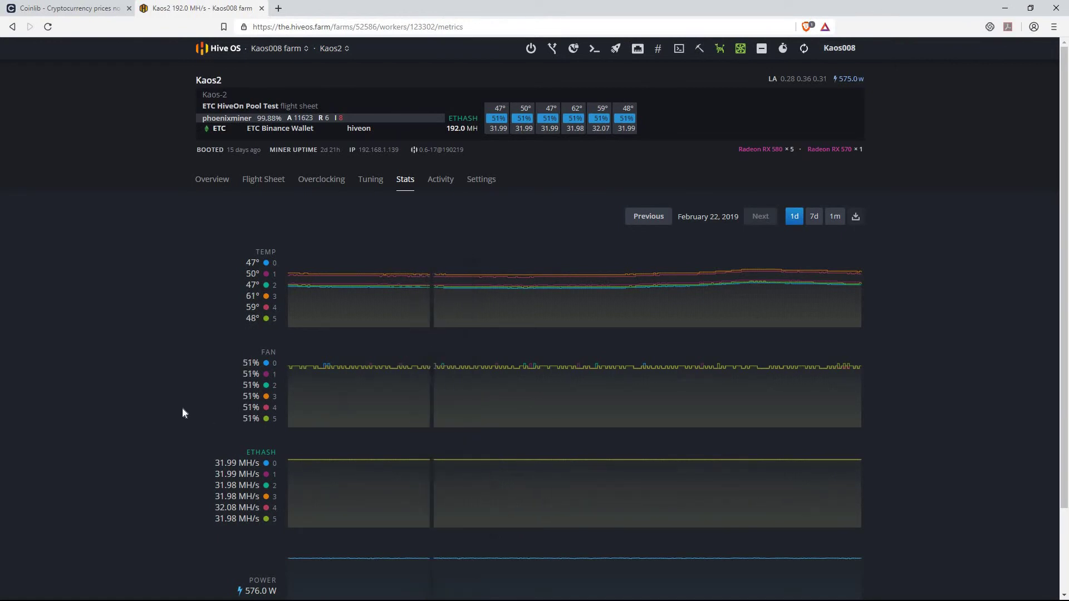
pyautogui.scroll(-2, 193, 314)
pyautogui.click(347, 47)
# Switch to Kaos1, dismiss its Rig config changed notice, and return to the Kaos008 workers list.
pyautogui.click(338, 101)
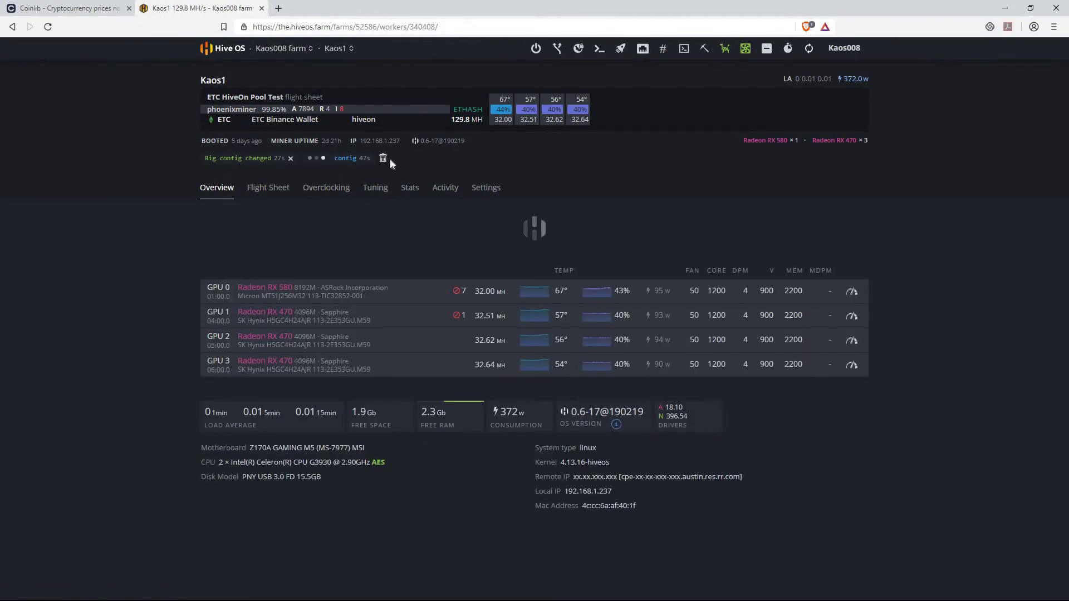
pyautogui.click(383, 161)
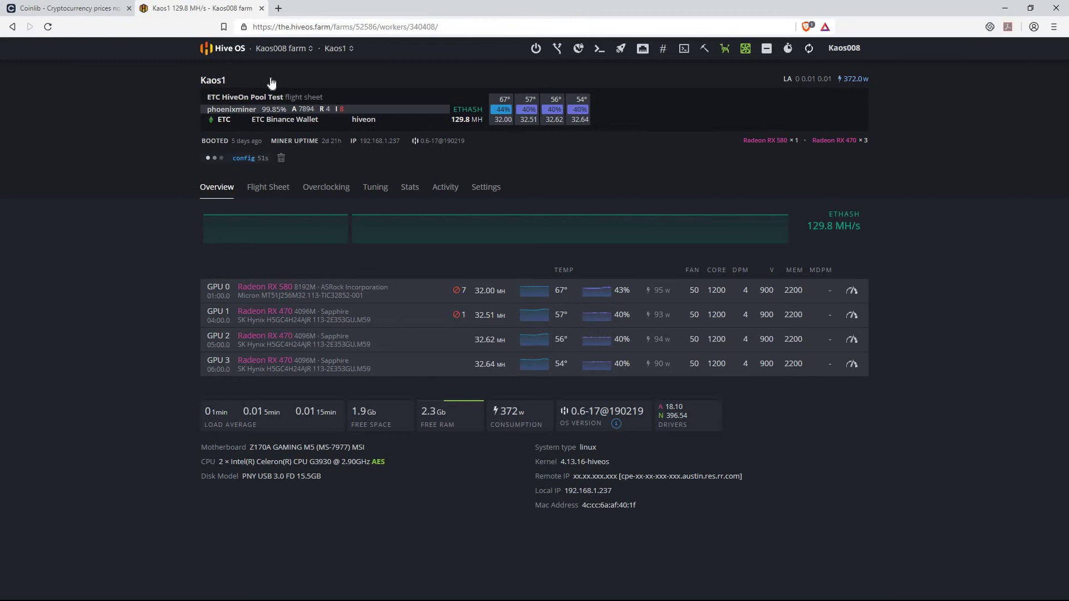
pyautogui.click(282, 48)
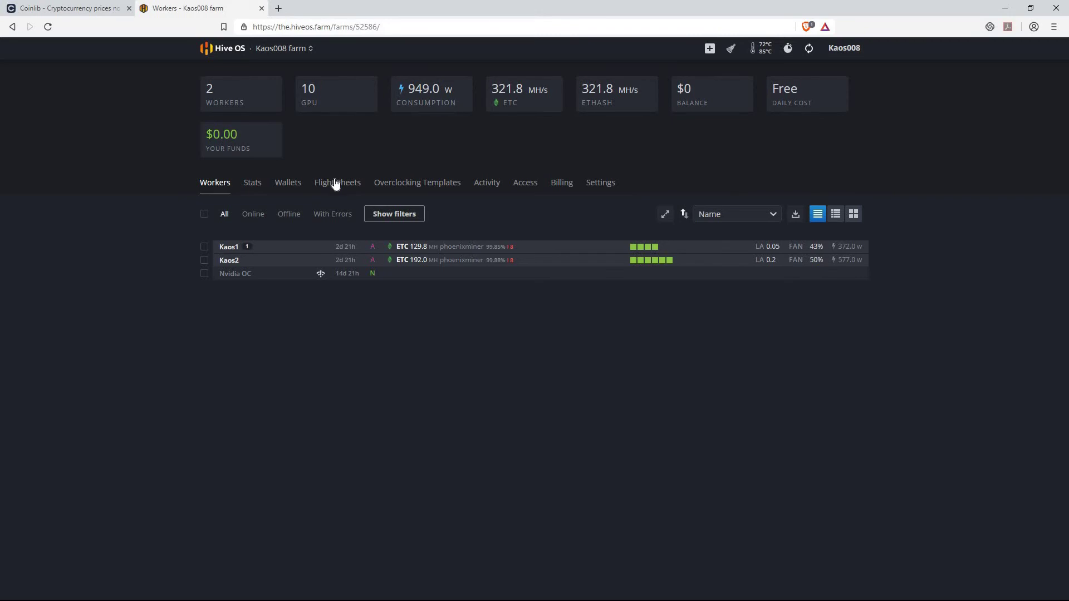
# Switch back to the Coinlib cryptocurrency prices browser tab.
pyautogui.click(84, 8)
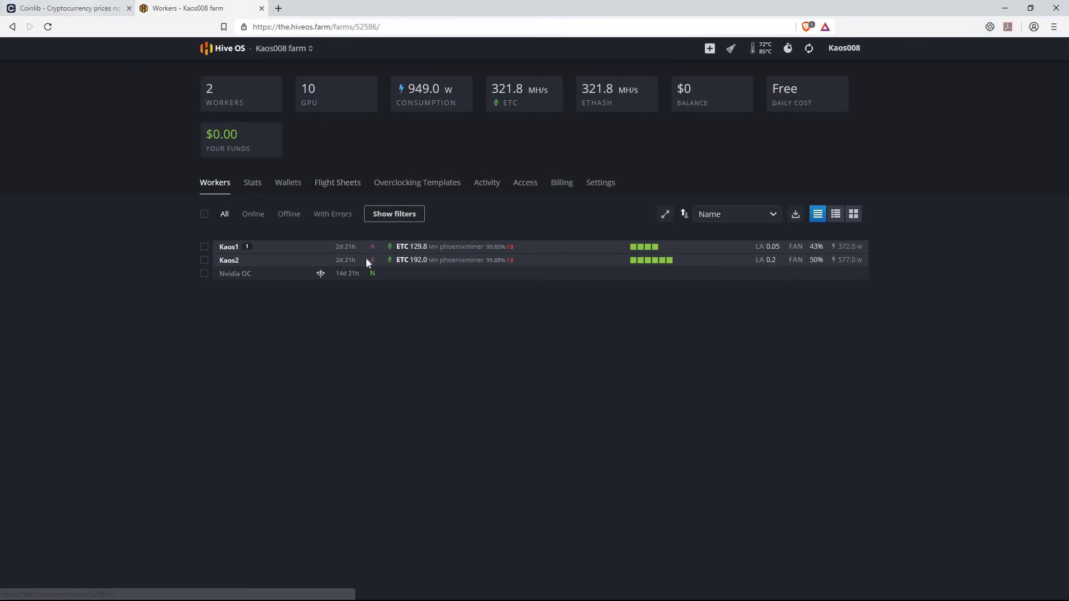